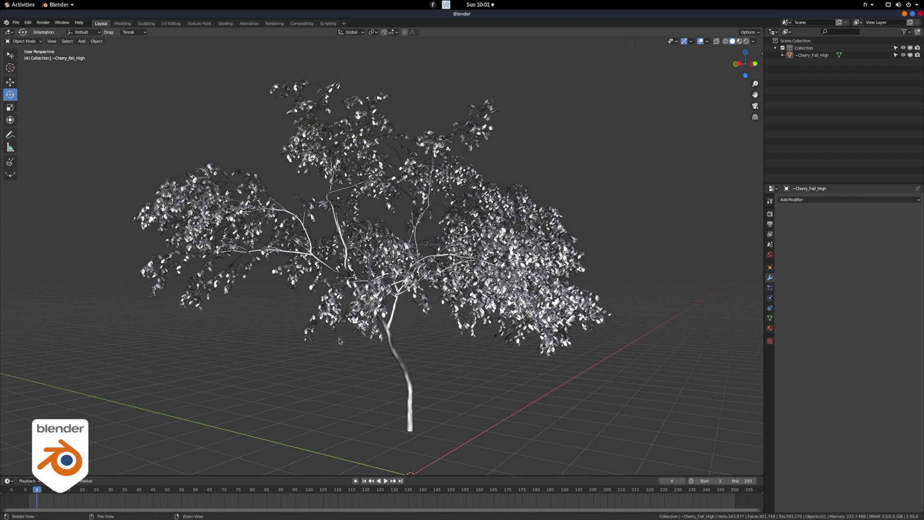
Add a PC2 Mesh Cache modifier reading Cherry_Fall_High.pc2 to the tree, then play the animation
middle_drag(339, 341, 346, 335)
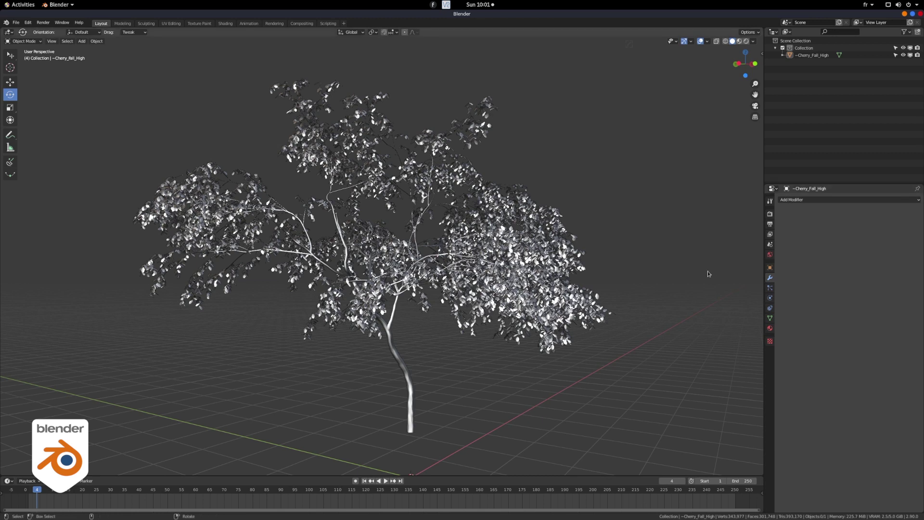
click(815, 200)
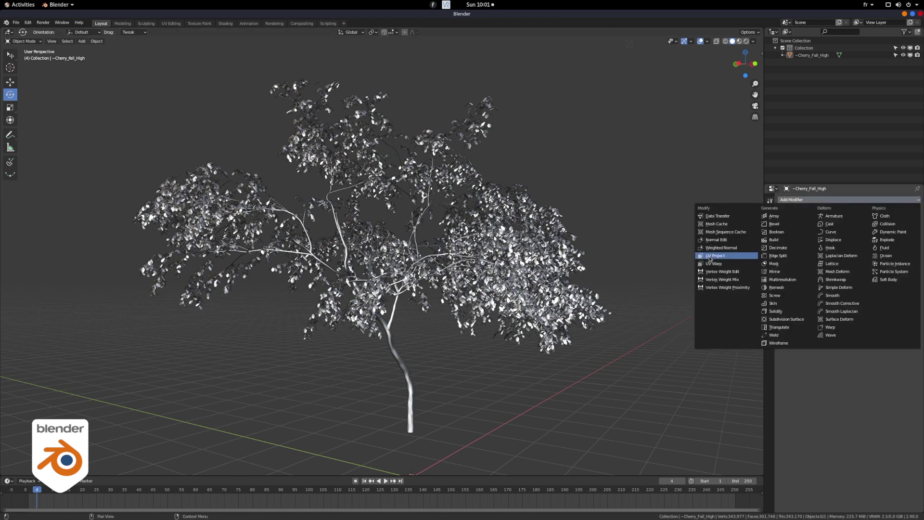
click(713, 225)
click(856, 240)
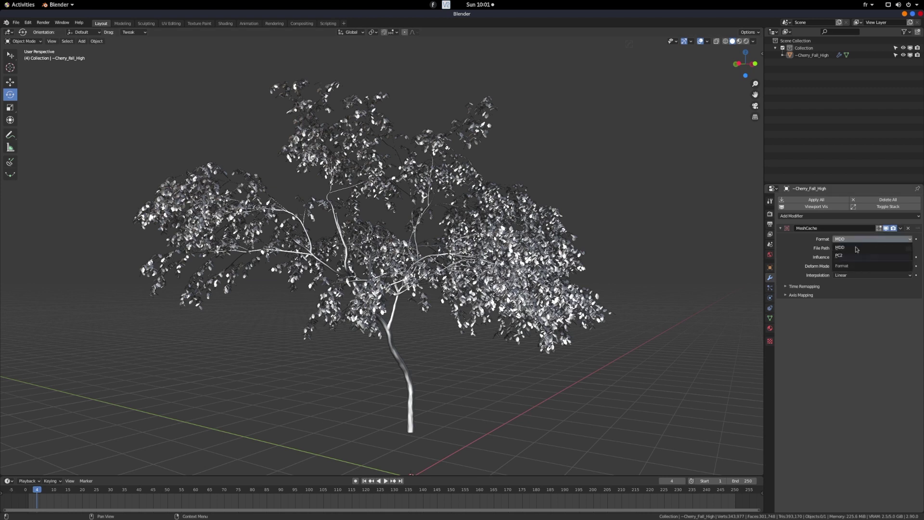
click(843, 255)
click(907, 248)
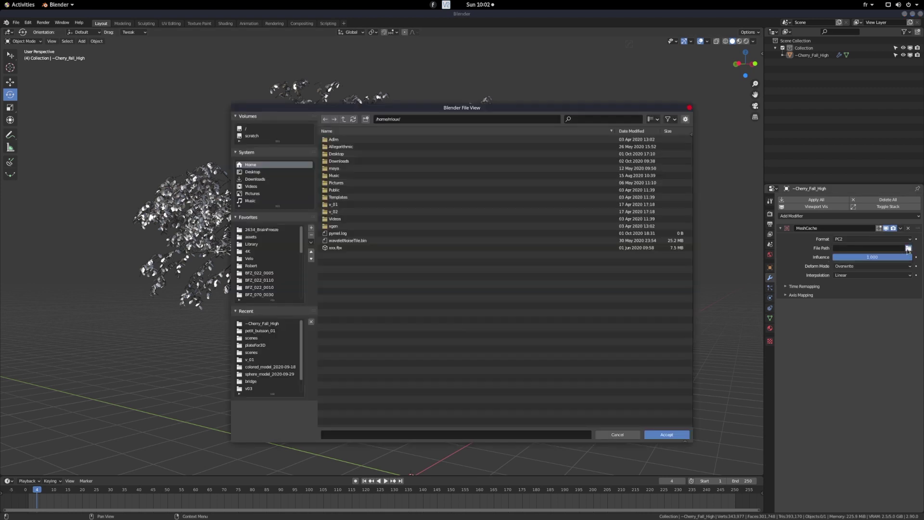
click(265, 323)
double_click(346, 139)
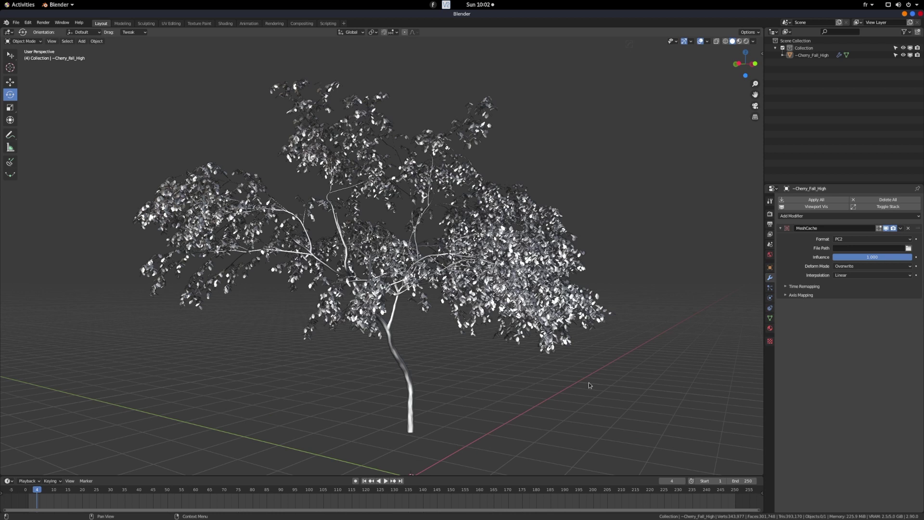
key(space)
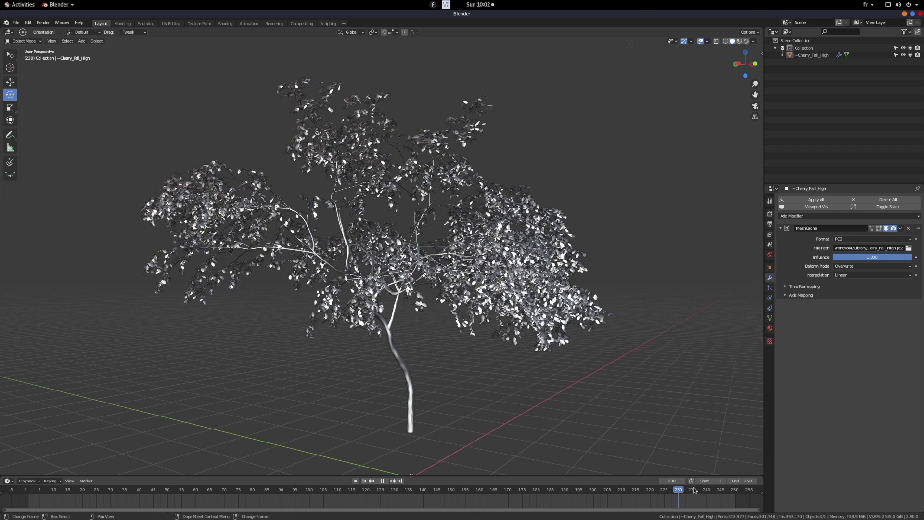
Stop the animation playback
key(space)
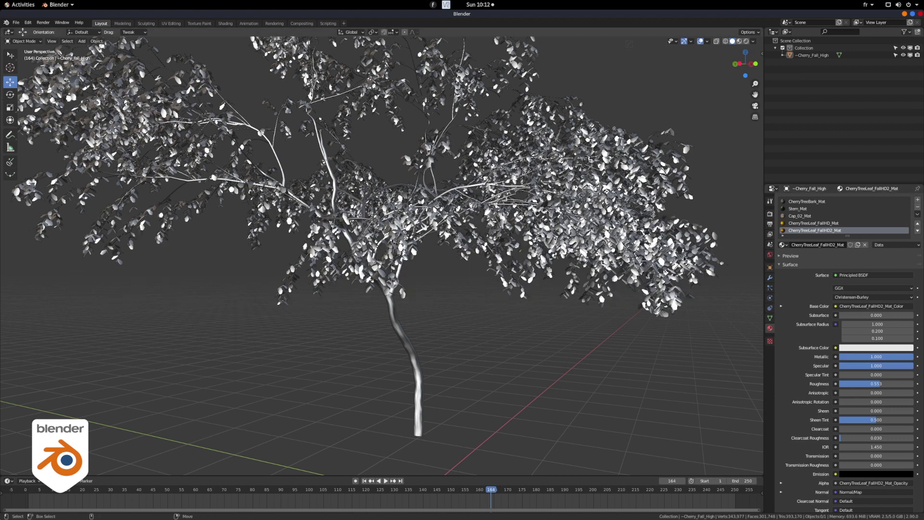
In vertex Edit Mode, select all vertices using CherryTreeLeaf_FallHD_Mat and CherryTreeLeaf_FallHD2_Mat
click(683, 260)
key(shift+s)
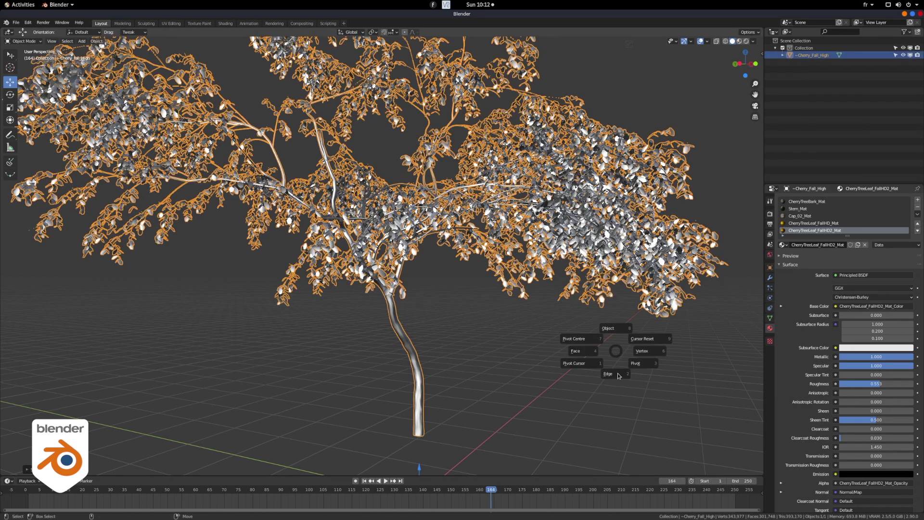
click(643, 351)
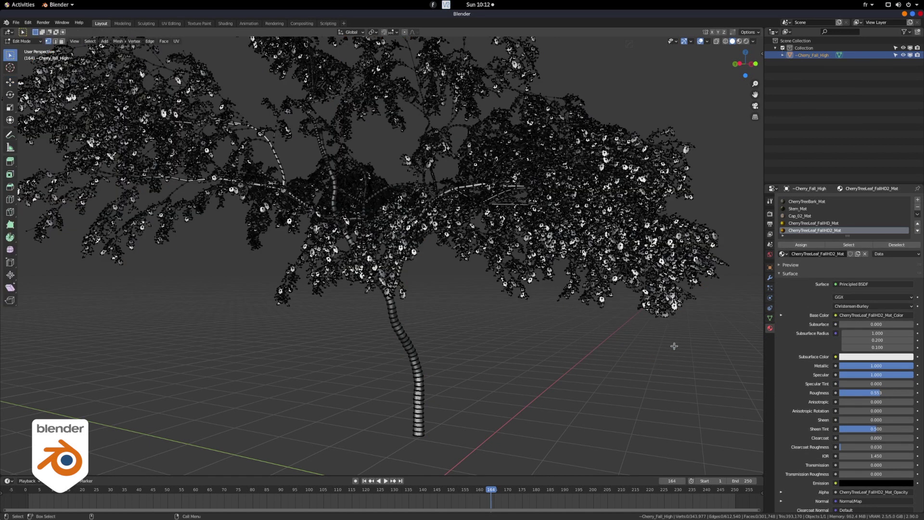
click(812, 223)
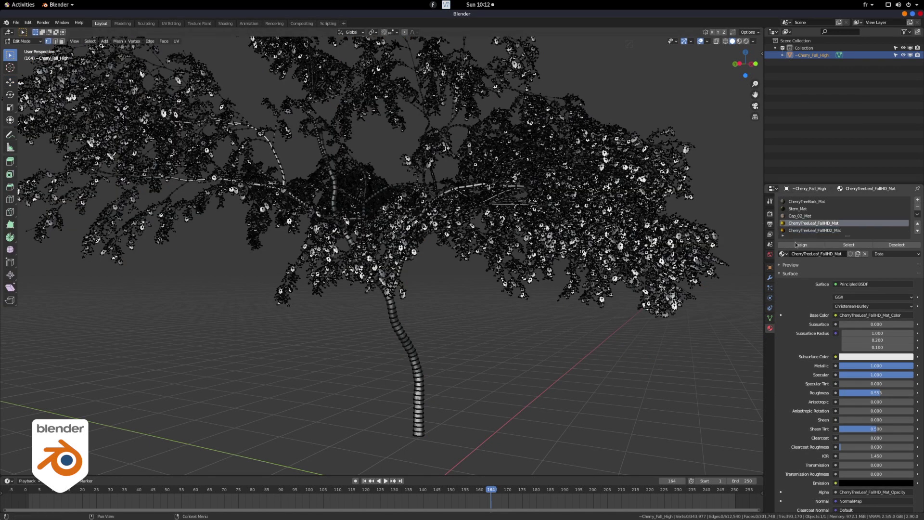
click(851, 245)
click(819, 230)
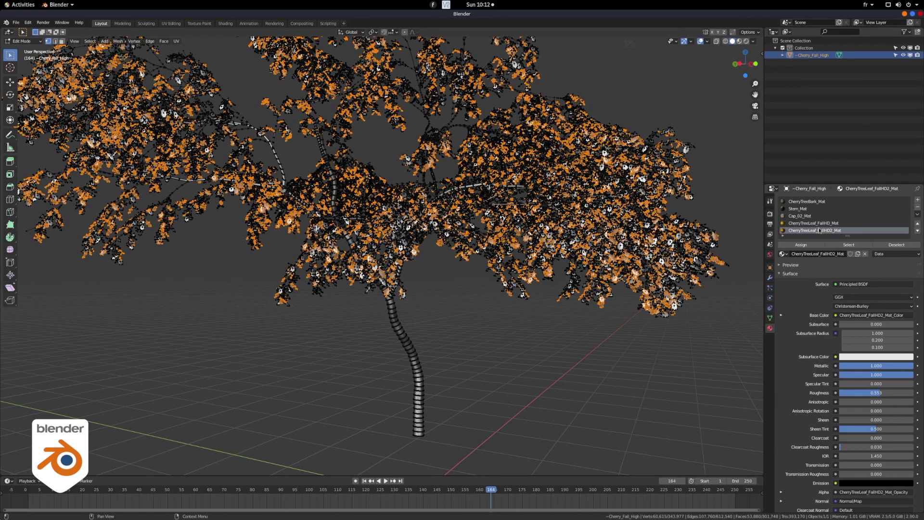
click(850, 247)
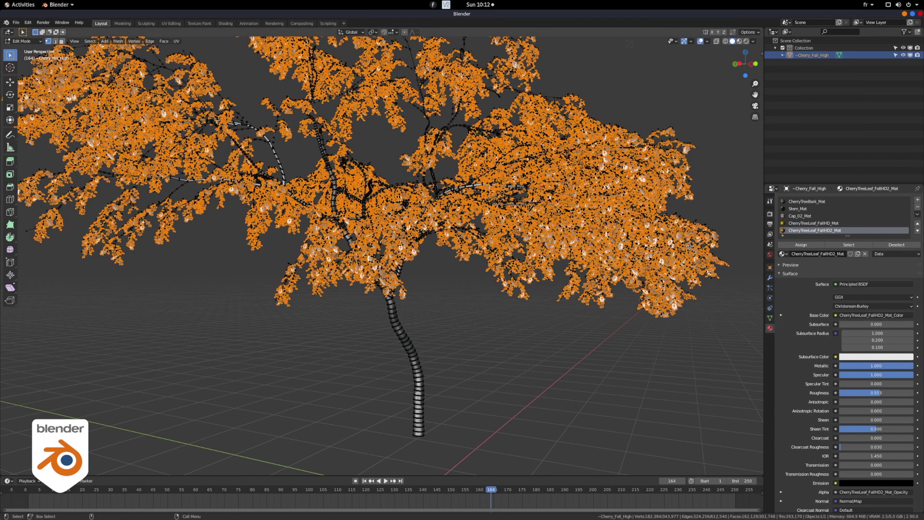
click(770, 318)
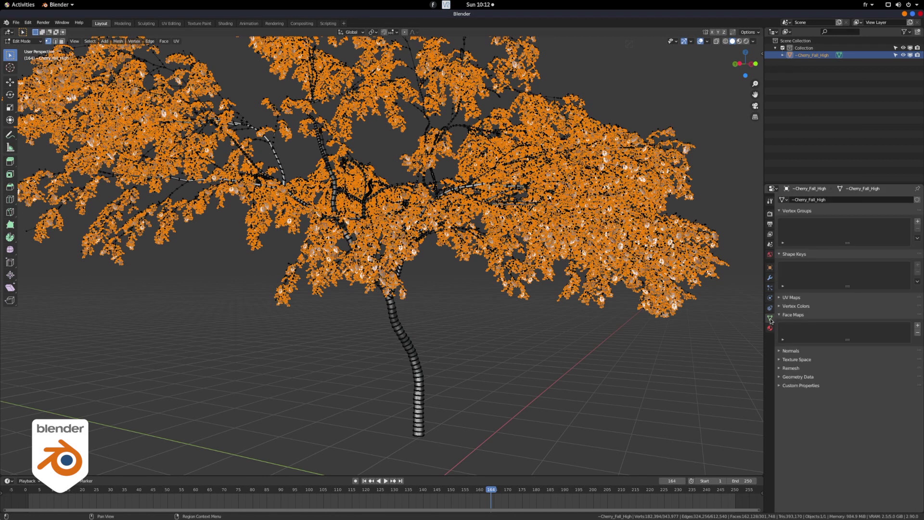
Assign the selected leaf vertices to a new vertex group 'Leaves', then return to Object Mode
click(917, 223)
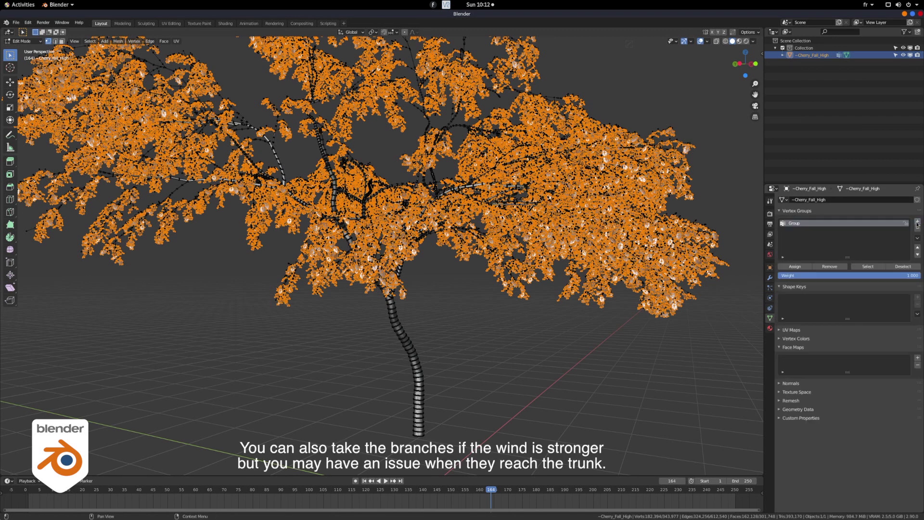
click(795, 267)
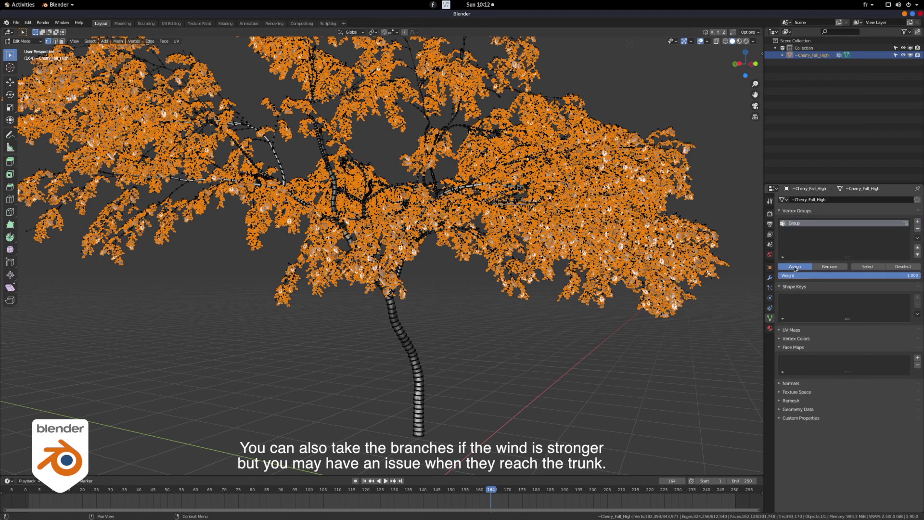
double_click(797, 223)
text(Leaves)
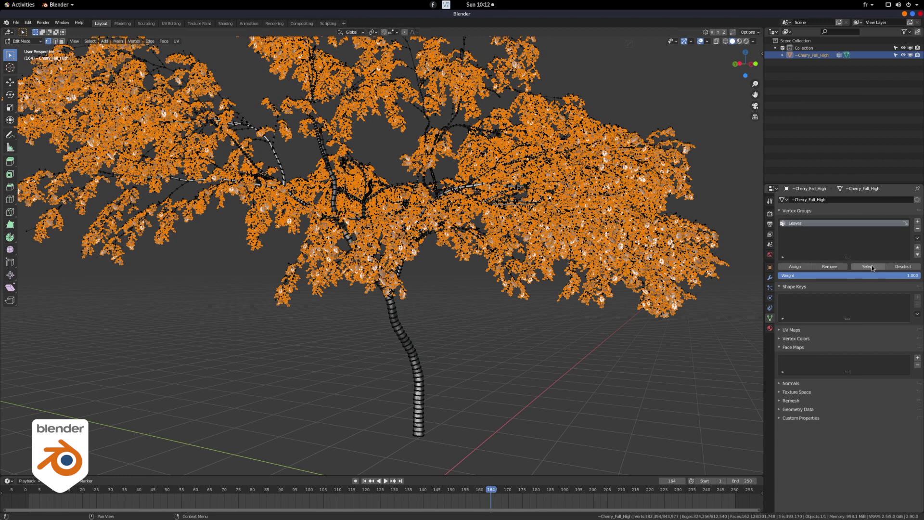
click(902, 268)
click(869, 267)
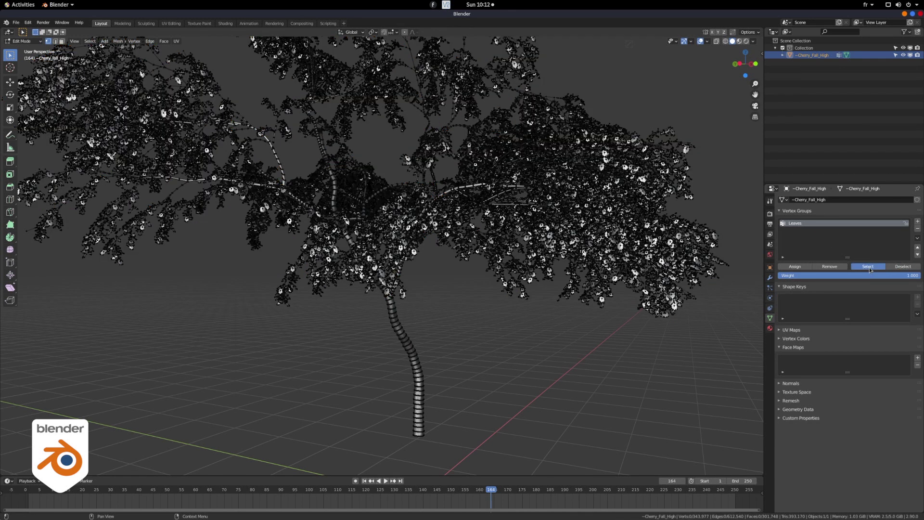
key(Tab)
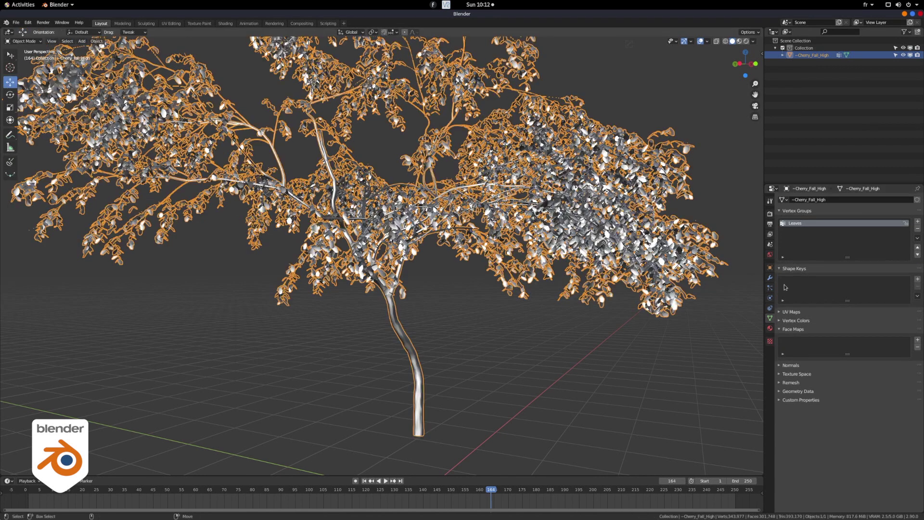
Add a Displace modifier to the tree with strength 0.01
click(770, 277)
click(819, 199)
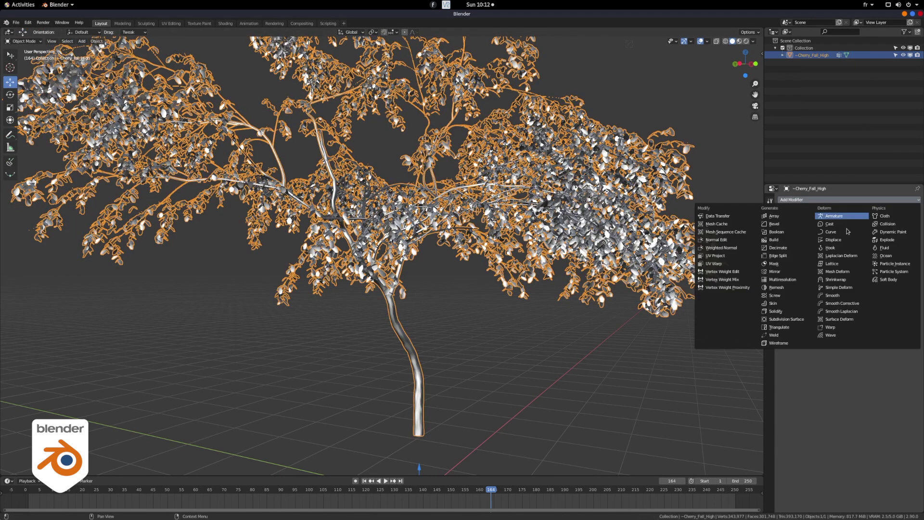
click(837, 240)
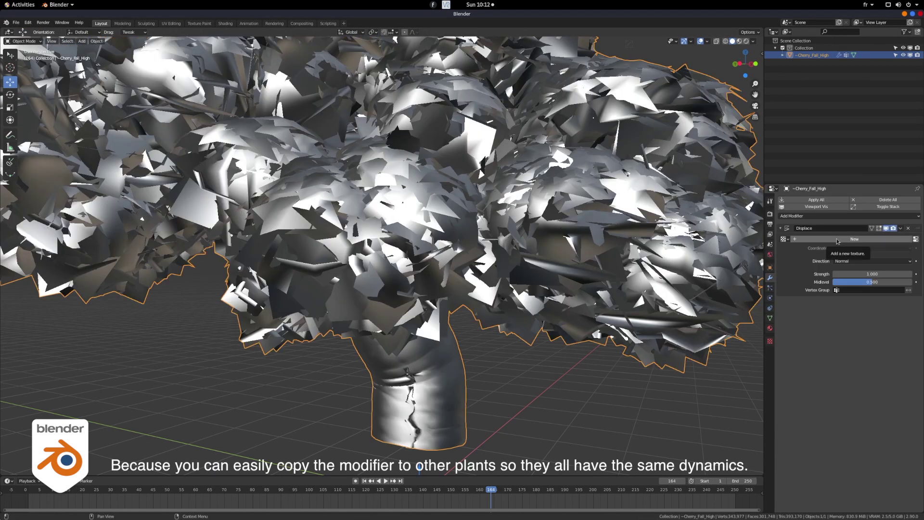
click(884, 274)
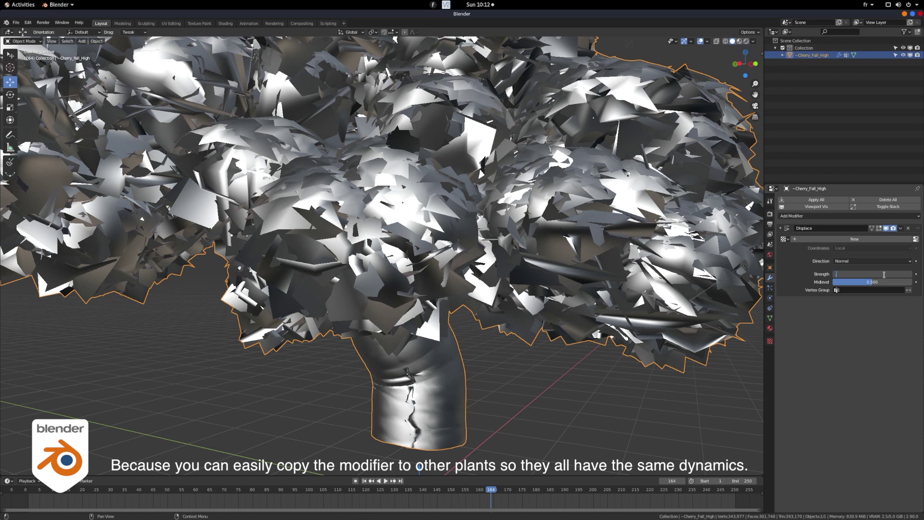
text(0.1)
key(Return)
click(884, 274)
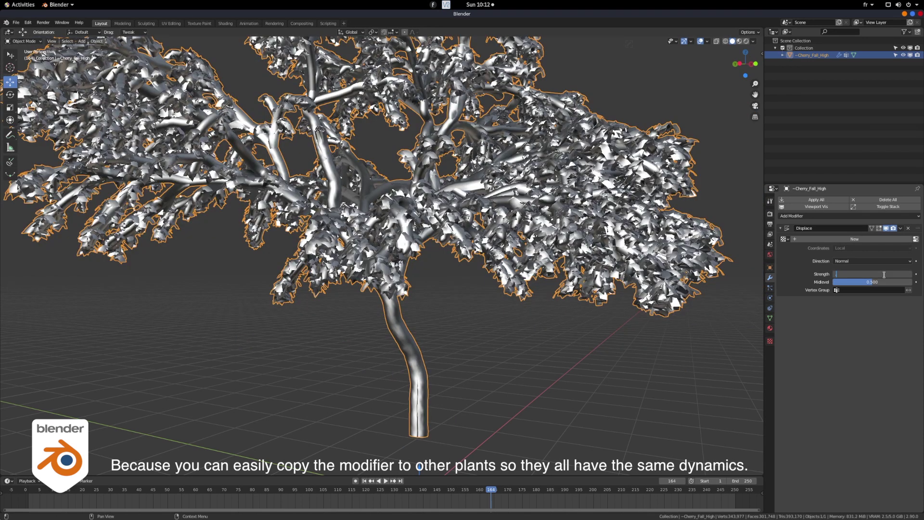
text(0.01)
key(Return)
Limit the displacement to the Leaves vertex group and give it a new texture
click(873, 290)
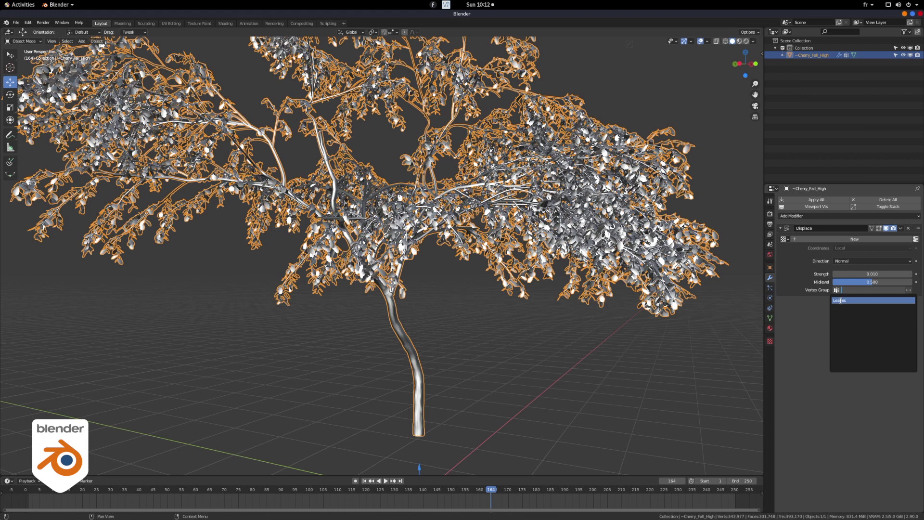
click(846, 300)
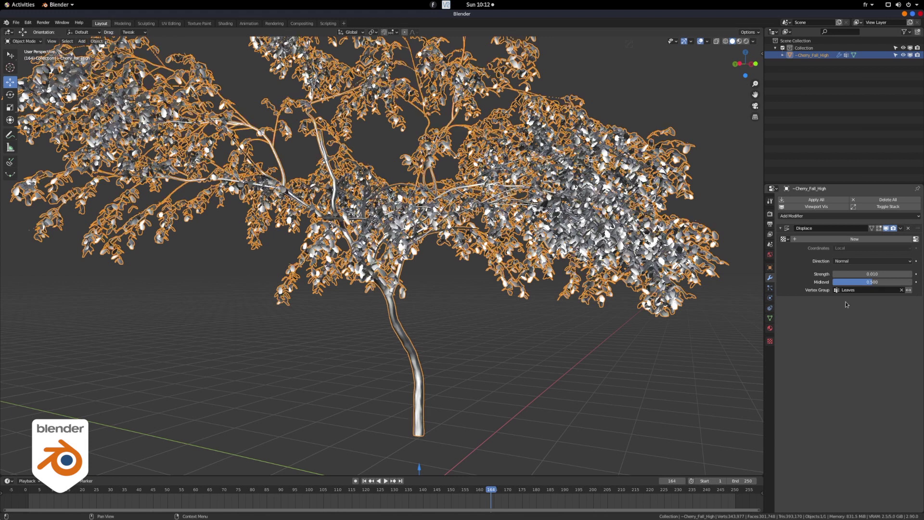
click(888, 239)
Turn Texture.001 into a Musgrave texture with Size 0.19 and Octaves 1.22
click(916, 239)
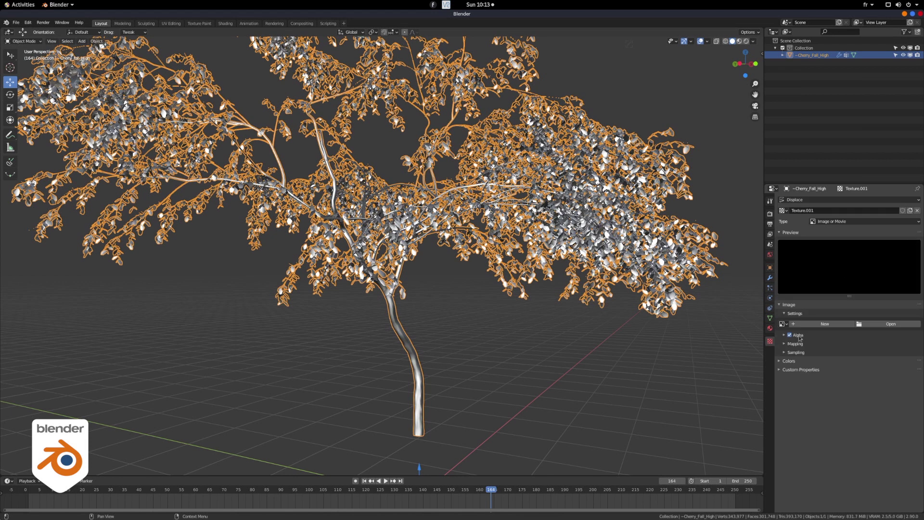
click(835, 221)
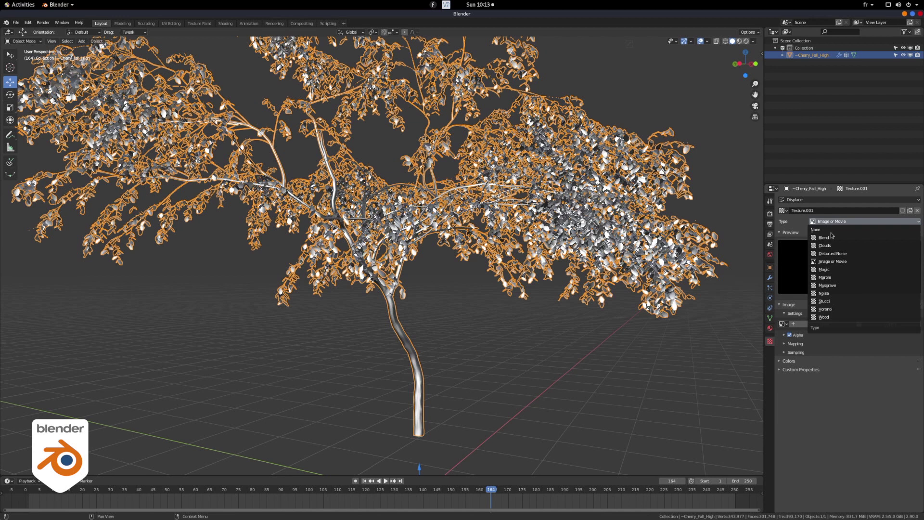
click(836, 288)
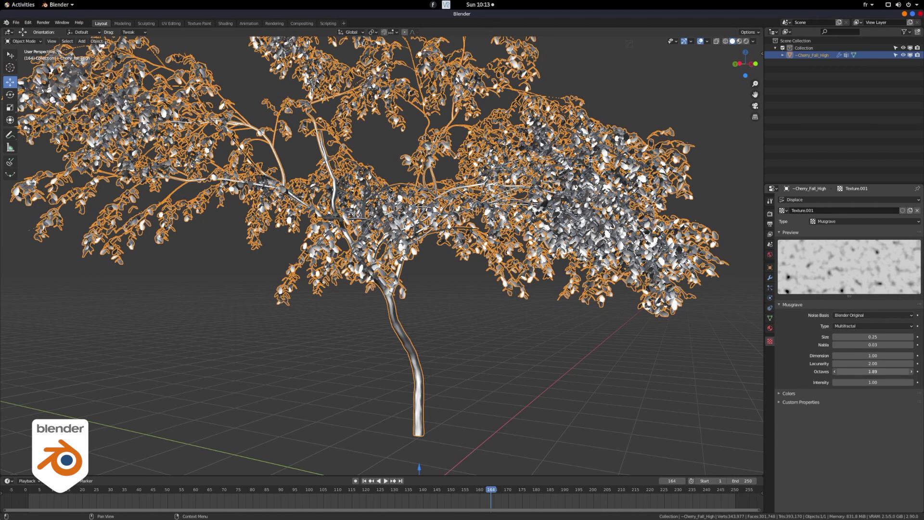
drag(872, 371, 857, 371)
double_click(872, 336)
text(0.02)
key(Return)
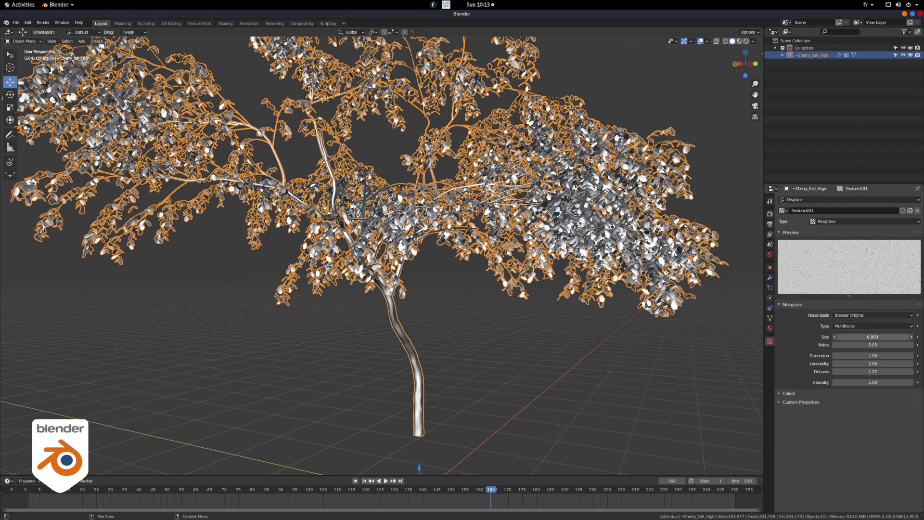
mouse_move(872, 337)
mouse_down()
mouse_move(895, 337)
mouse_move(866, 337)
mouse_up()
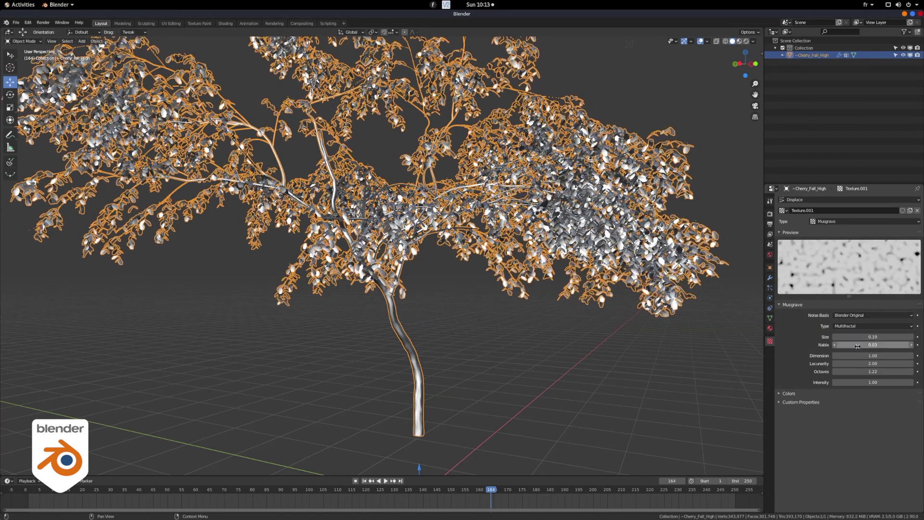
click(769, 278)
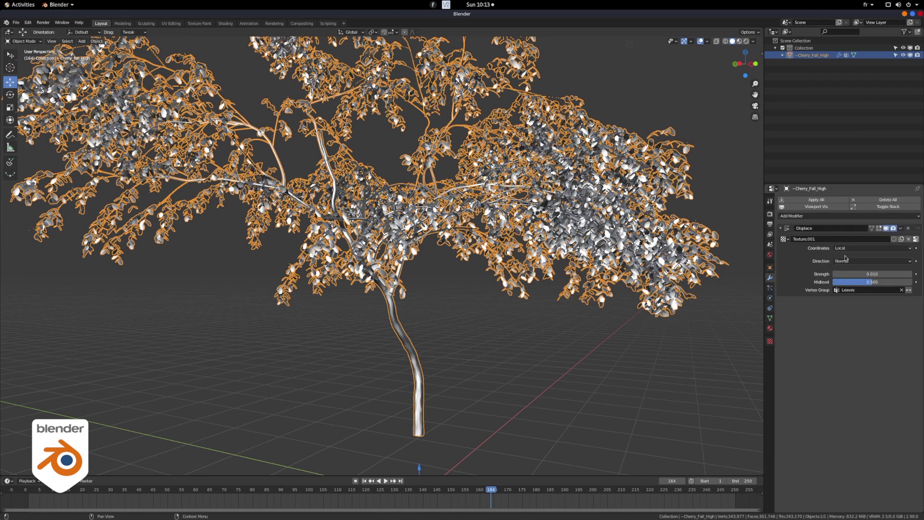
Add a Plain Axes Empty and raise it along Z
click(550, 353)
click(81, 41)
mouse_move(94, 120)
click(165, 120)
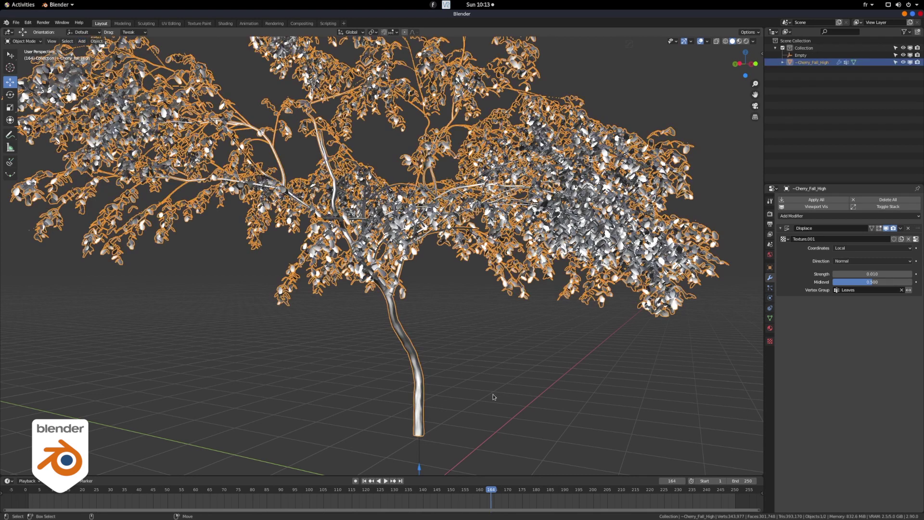
key(g)
key(z)
click(418, 349)
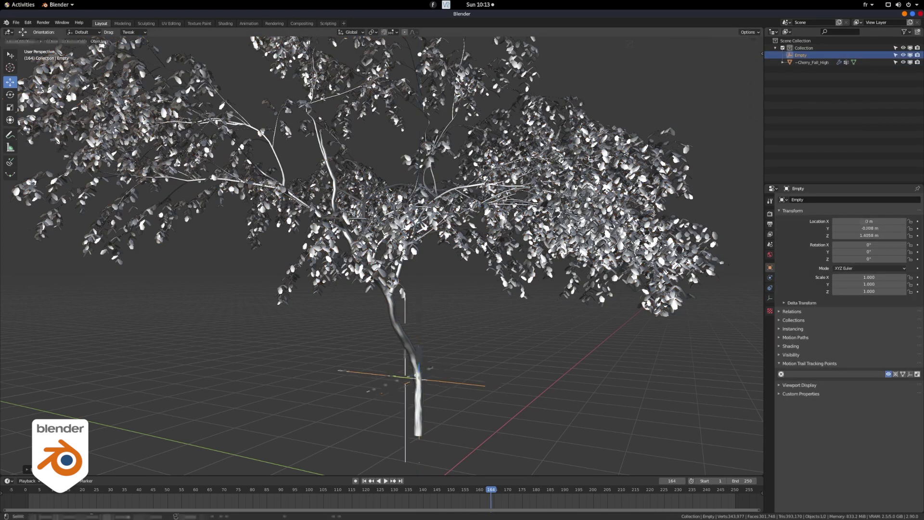
Set the tree's Displace texture coordinates to Object, using the Empty
click(813, 63)
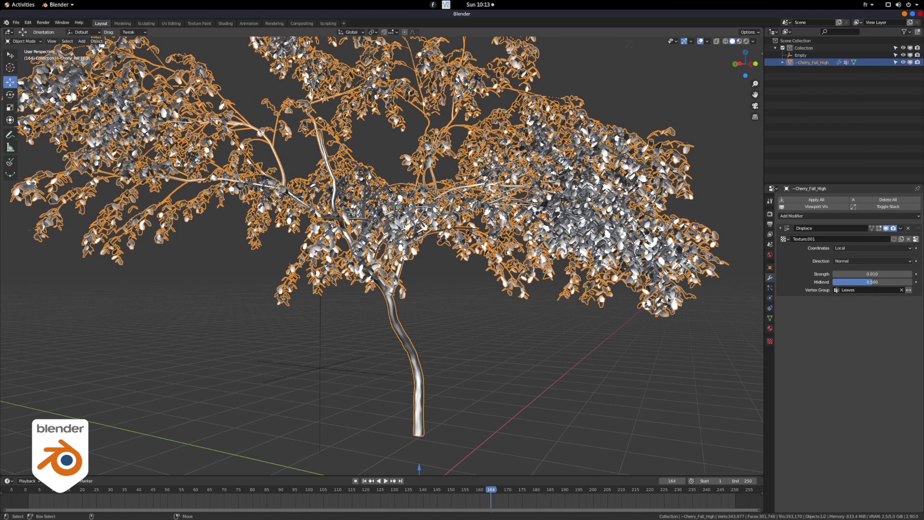
click(847, 249)
click(846, 273)
click(871, 256)
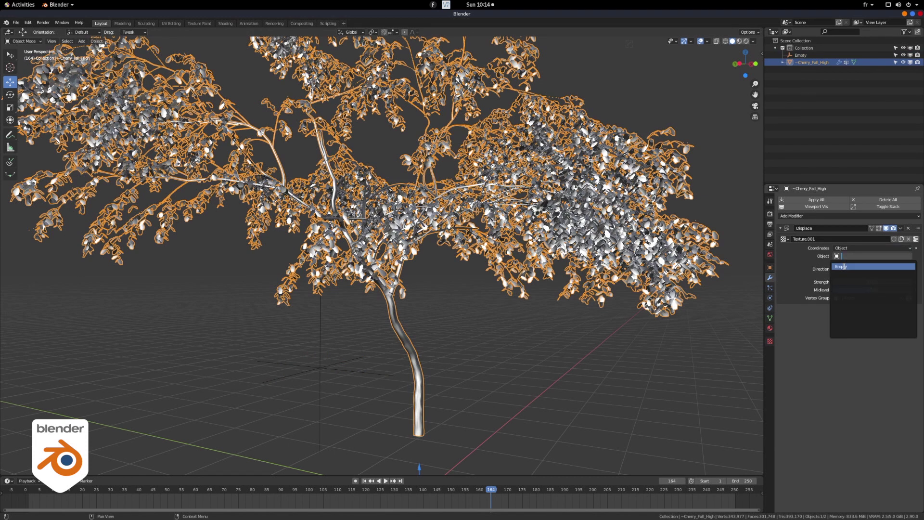
click(852, 266)
Place the Empty beside the tree and keyframe its location at frame 3
click(298, 365)
click(298, 366)
key(g)
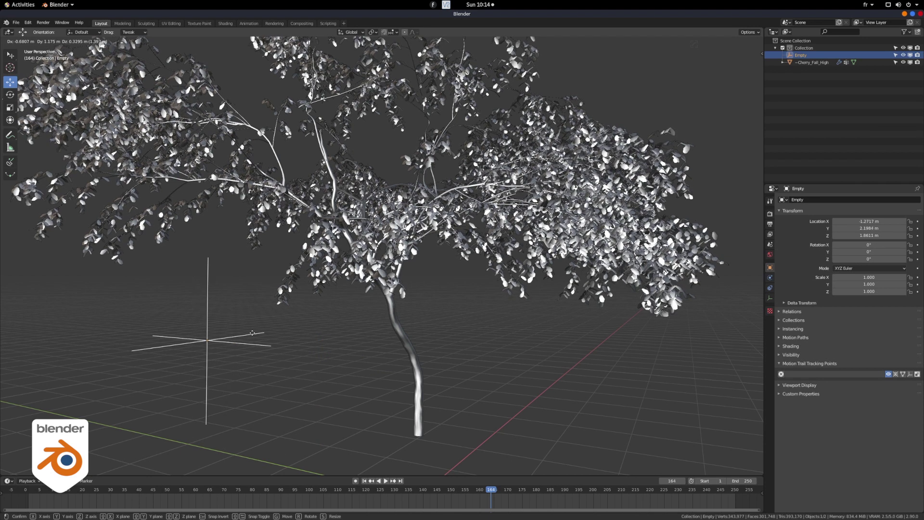
click(260, 380)
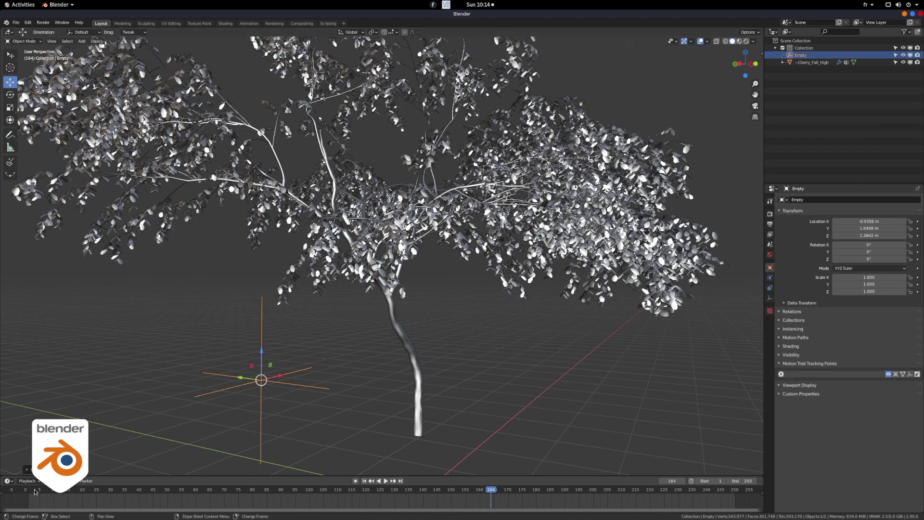
key(Down)
key(i)
click(198, 366)
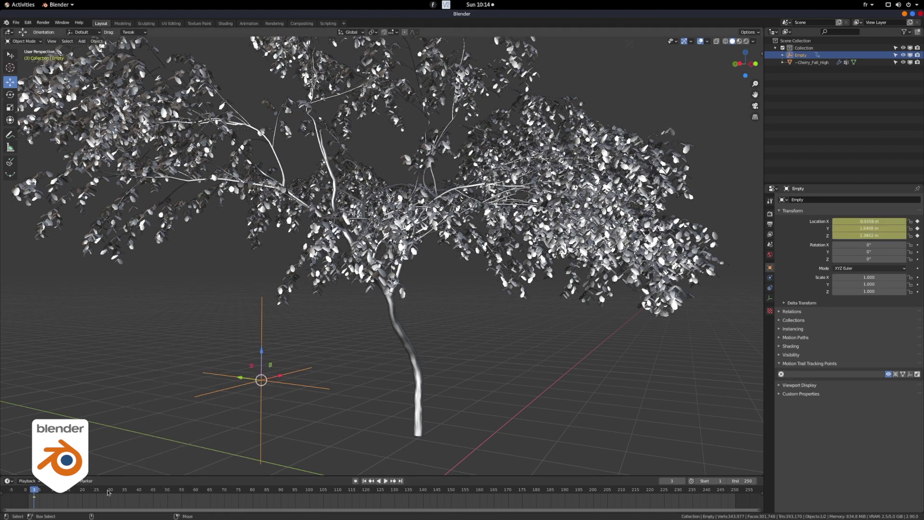
At frame 134, move the Empty to the trunk, keyframe its location, and play
click(406, 498)
key(g)
click(483, 394)
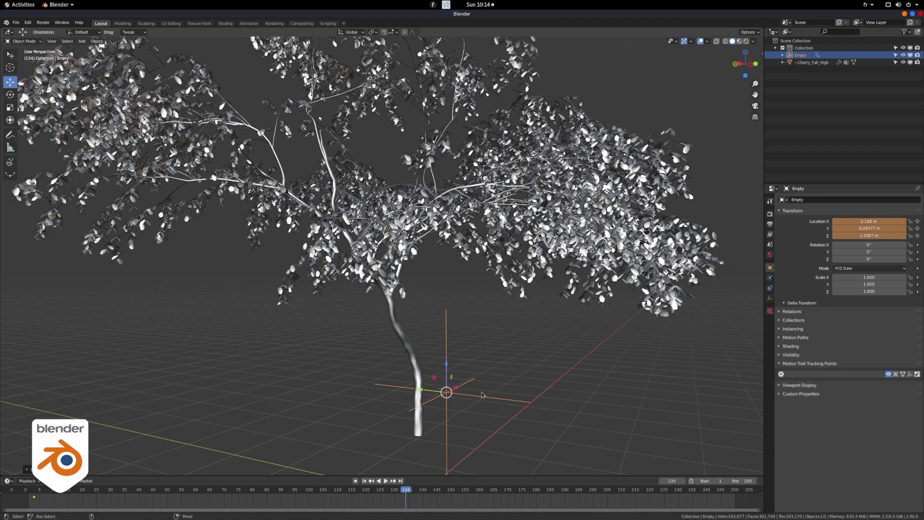
key(i)
click(448, 383)
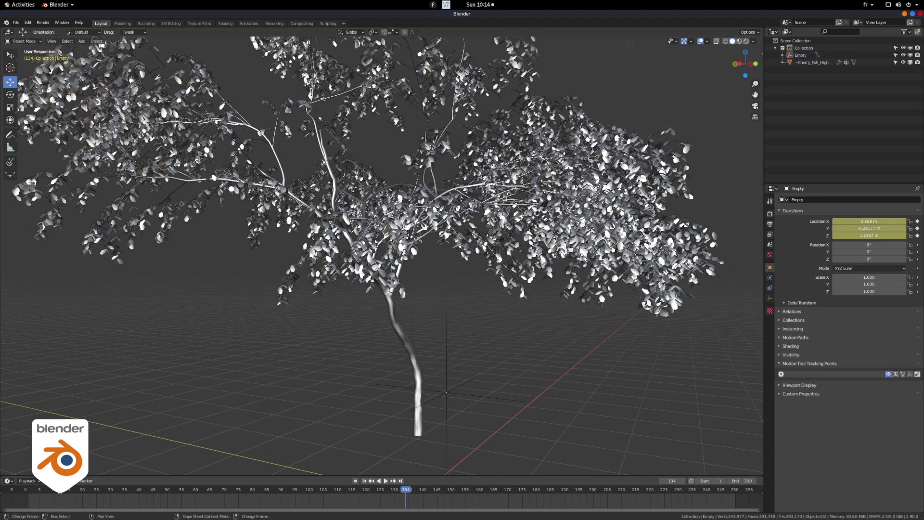
key(Down)
key(space)
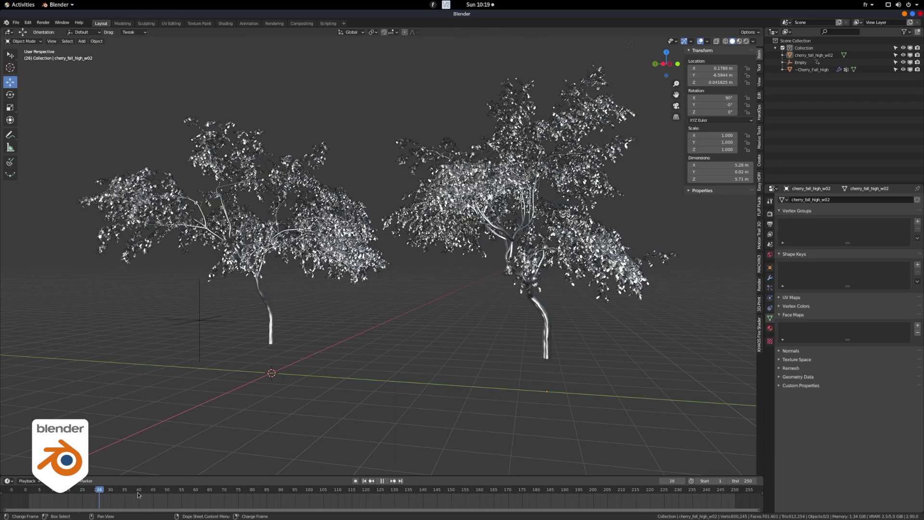
Copy the original tree's modifiers onto cherry_fall_high_w02 via Ctrl+L, then replay the animation
key(space)
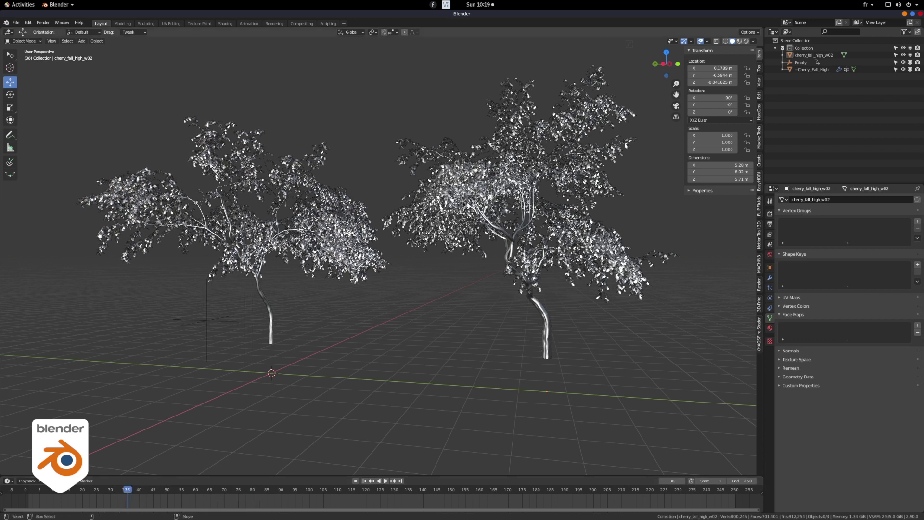
click(464, 204)
shift+click(361, 292)
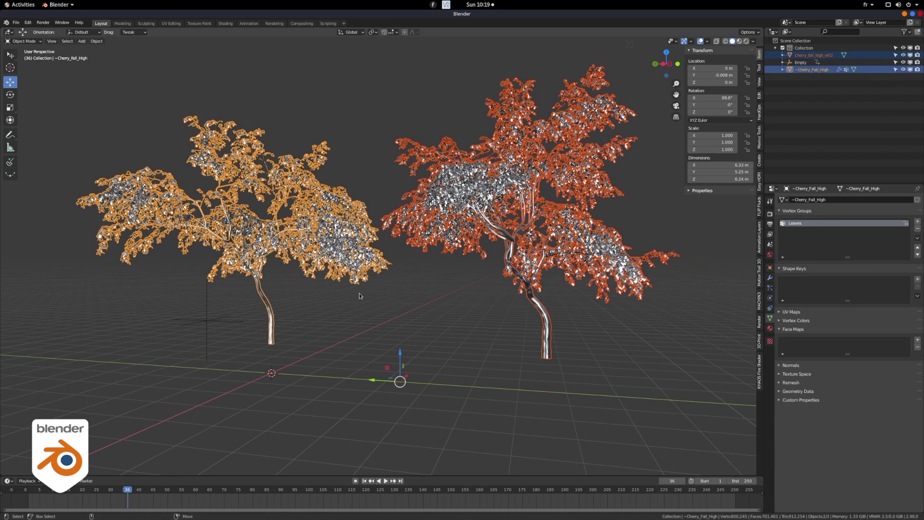
key(ctrl+l)
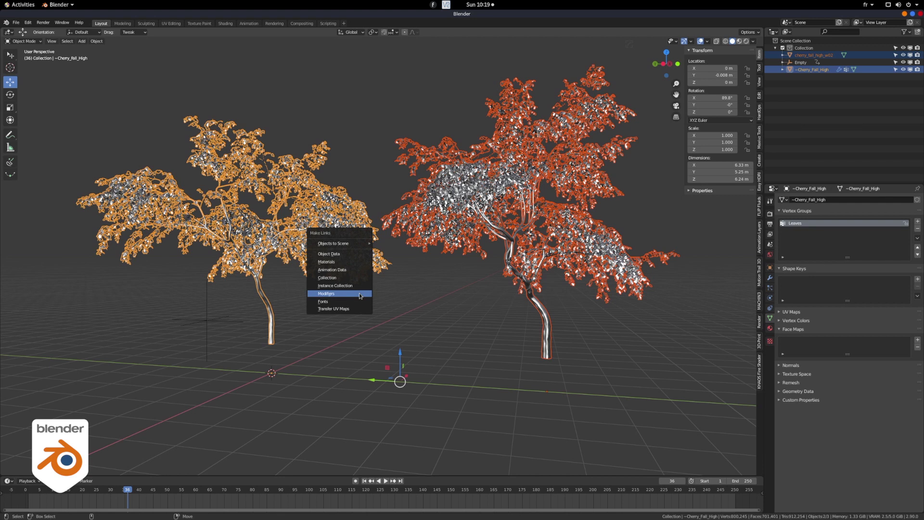
click(359, 294)
click(478, 309)
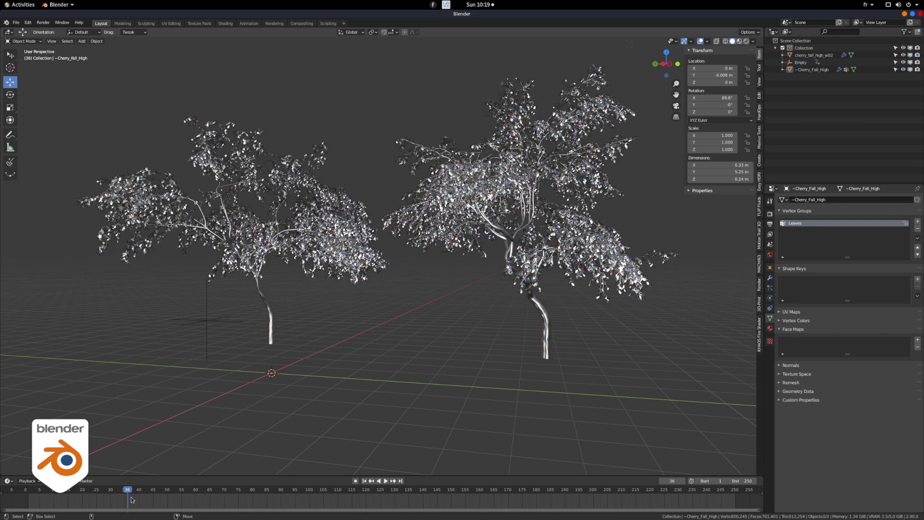
key(space)
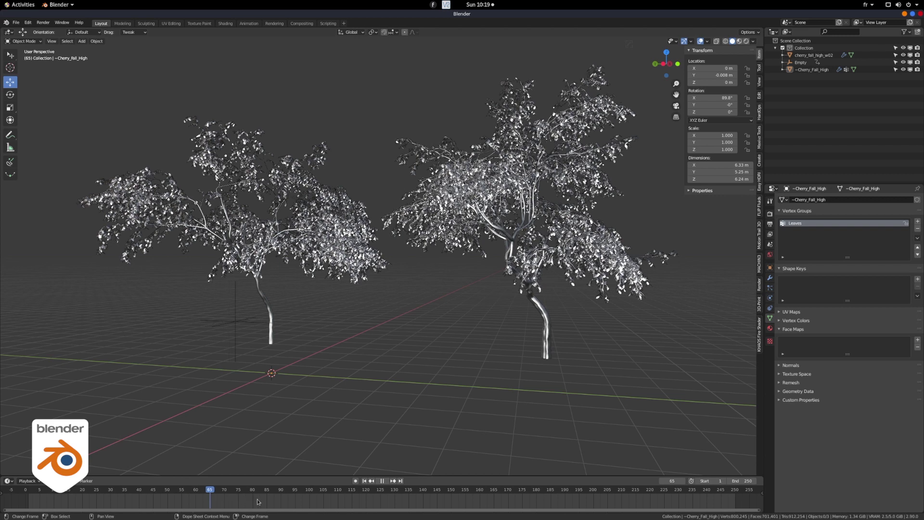
Select the right tree's leaf-material vertices into a new leaves2 vertex group, back in Object Mode
key(space)
click(510, 203)
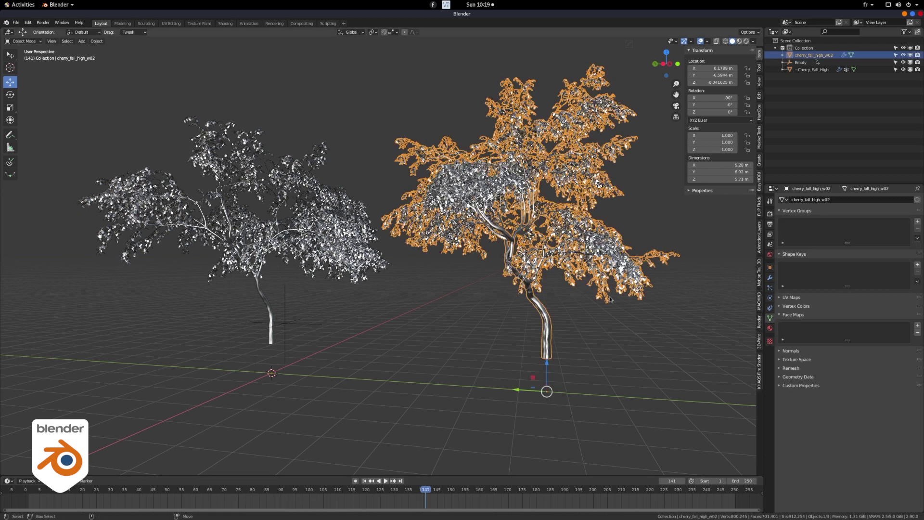
key(Tab)
click(770, 327)
click(817, 223)
click(848, 245)
click(770, 317)
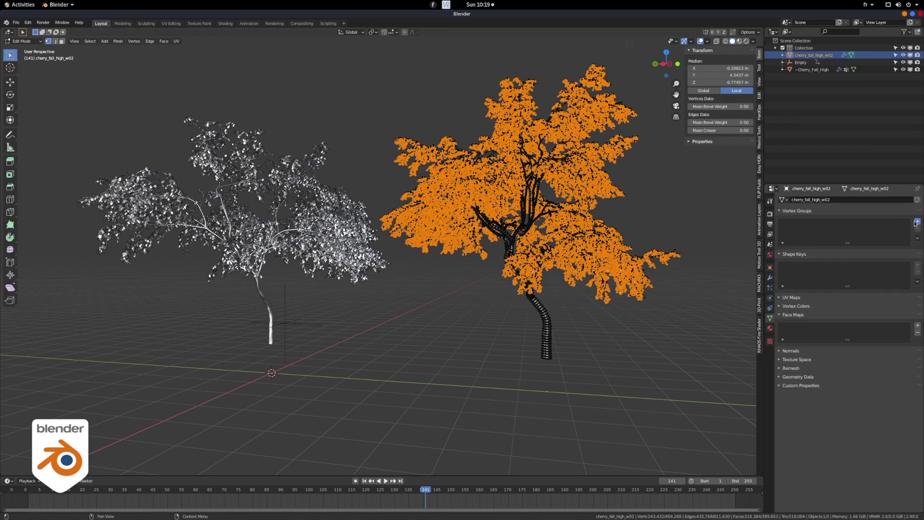
click(917, 221)
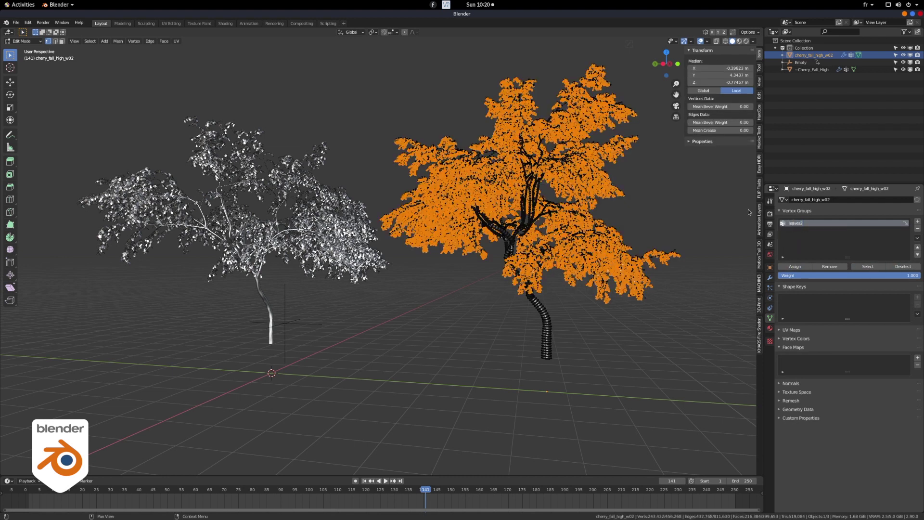
key(Tab)
Switch the right tree's Displace modifier vertex group from Leaves to leaves2
click(769, 278)
click(901, 298)
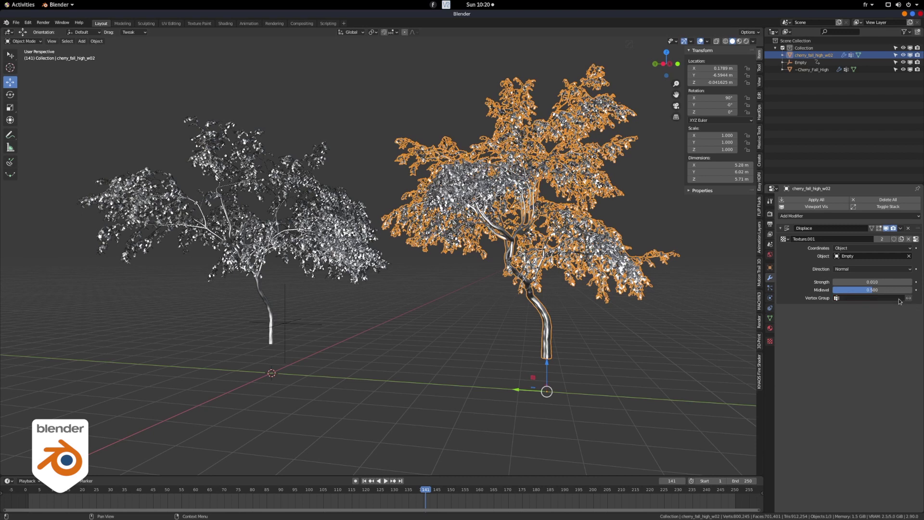
click(847, 297)
click(861, 307)
click(721, 312)
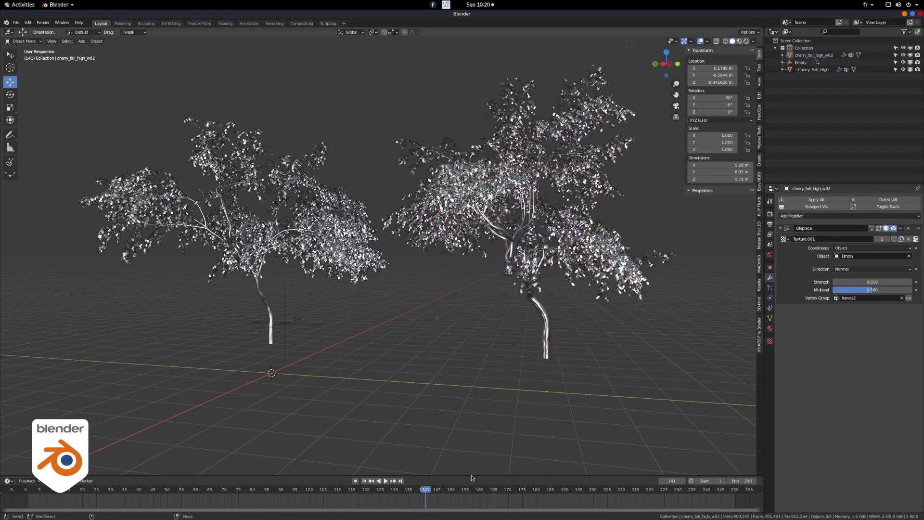
drag(369, 489, 43, 489)
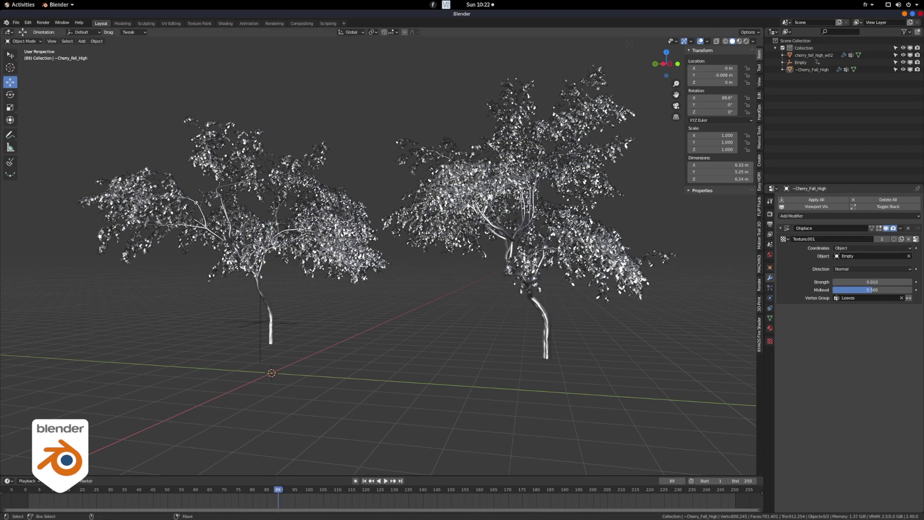
click(524, 226)
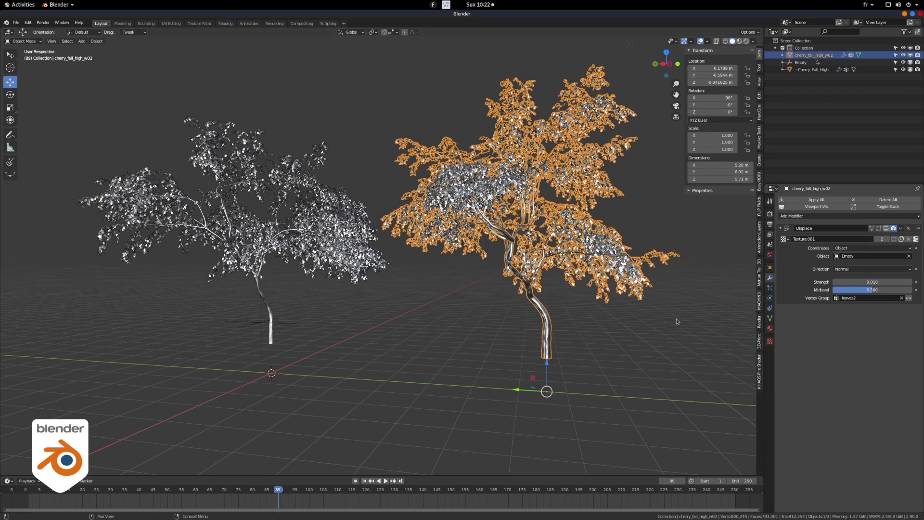
click(586, 374)
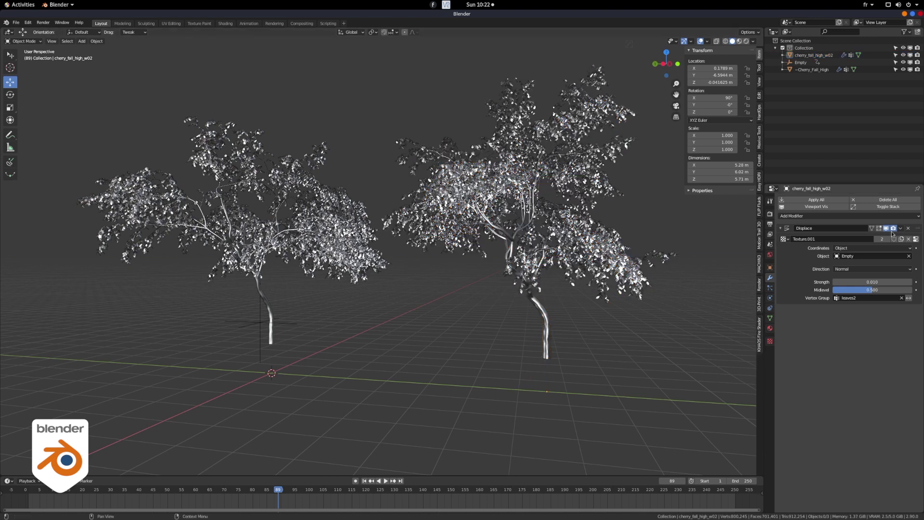
key(ctrl+z)
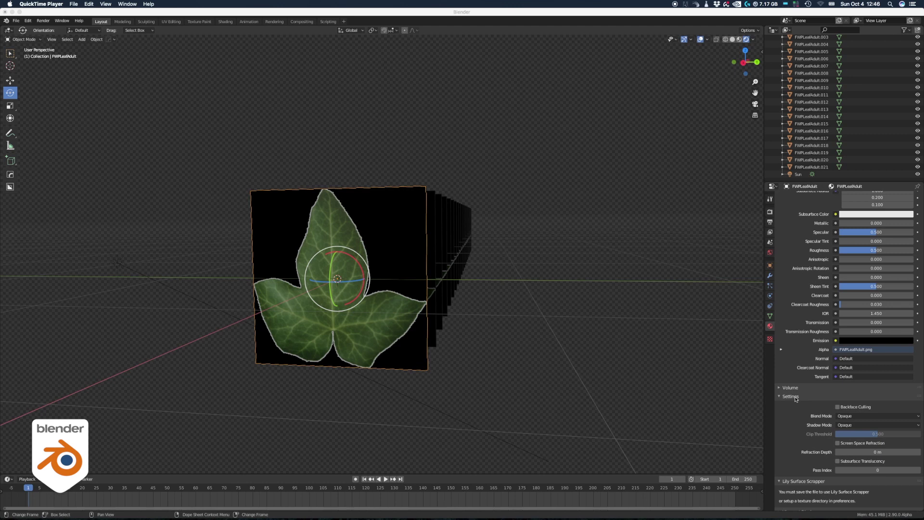
Set the ivy leaf material's Blend Mode to Alpha Blend and Shadow Mode to Alpha Clip
click(843, 416)
click(854, 450)
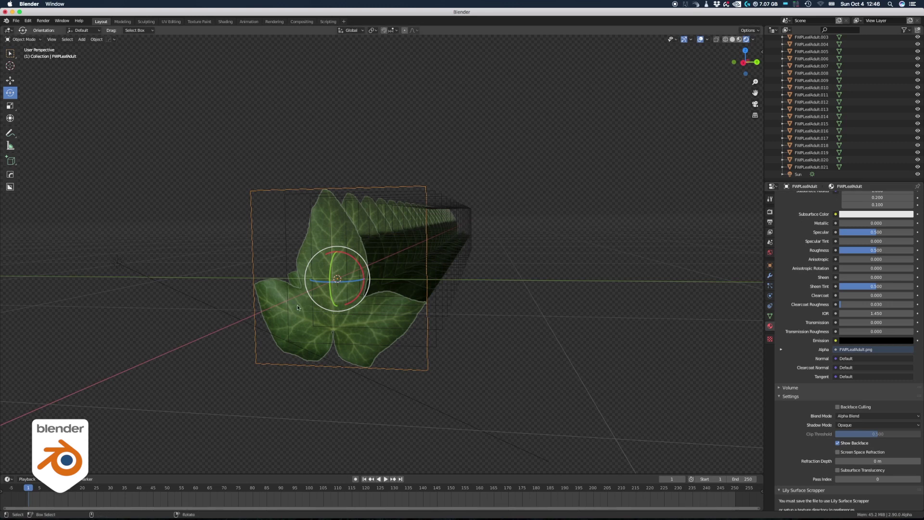
click(847, 425)
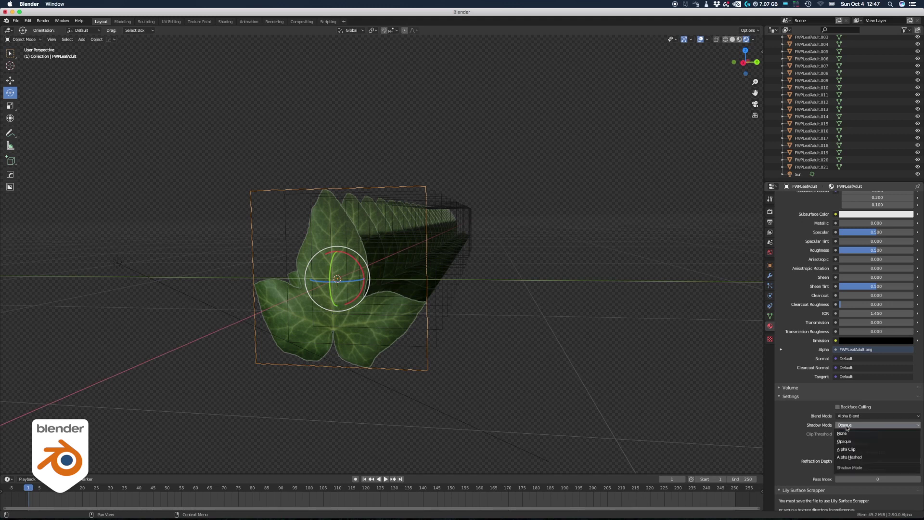
click(853, 457)
click(852, 425)
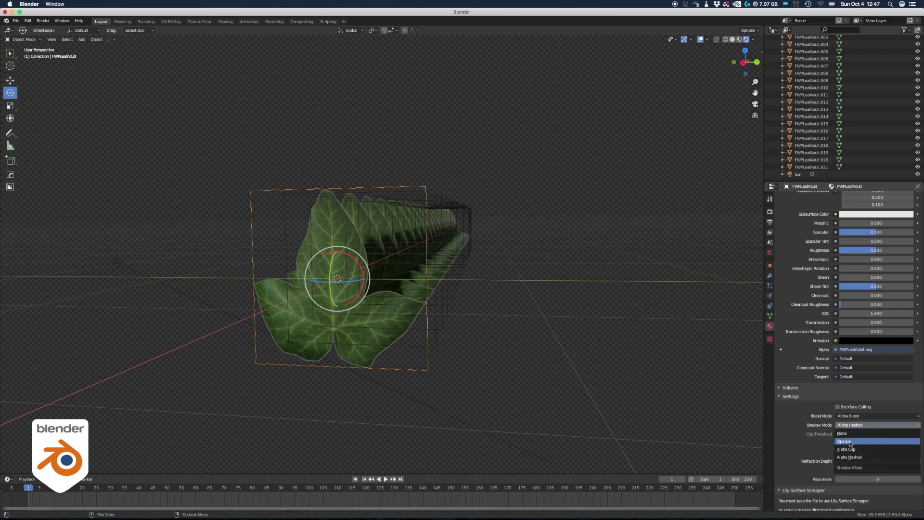
click(852, 449)
Set the ivy leaf scene's render engine to Cycles
click(770, 212)
click(876, 197)
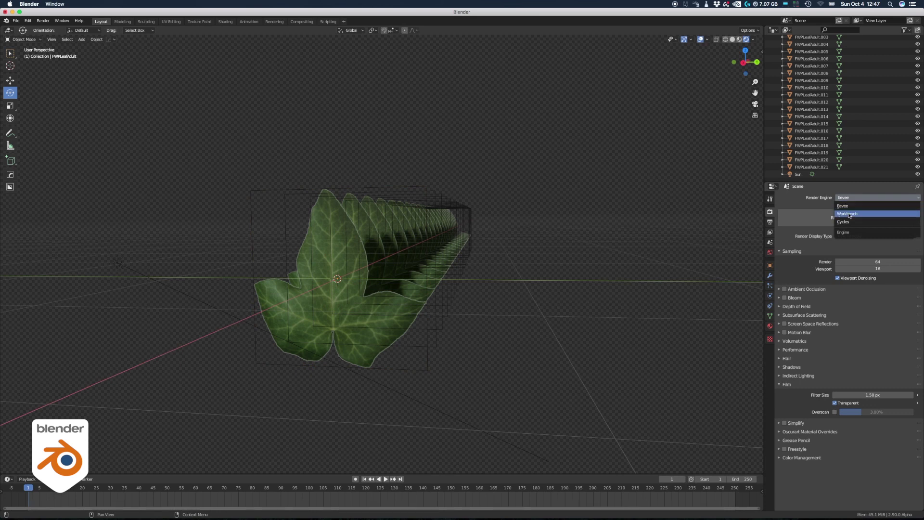
click(848, 224)
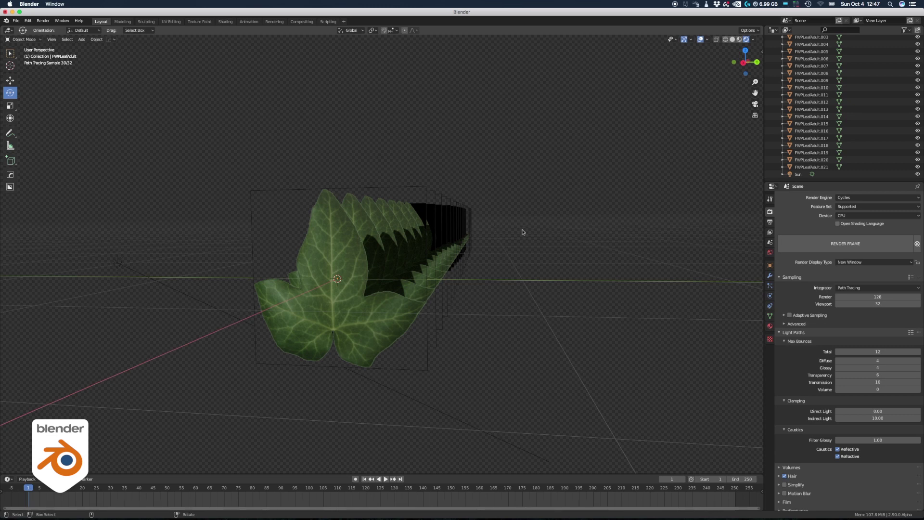
Try Light Paths transparency bounces of 12 and 20, then set it back to 6
click(866, 375)
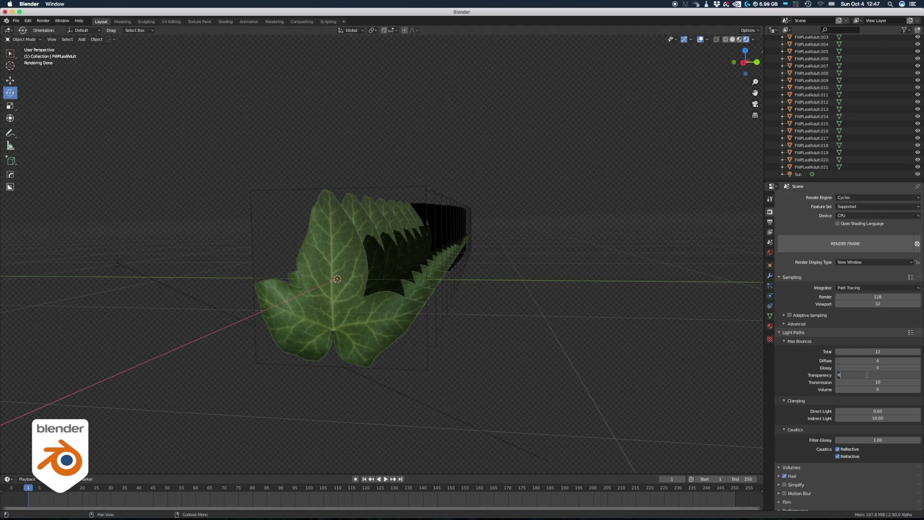
text(12)
key(Return)
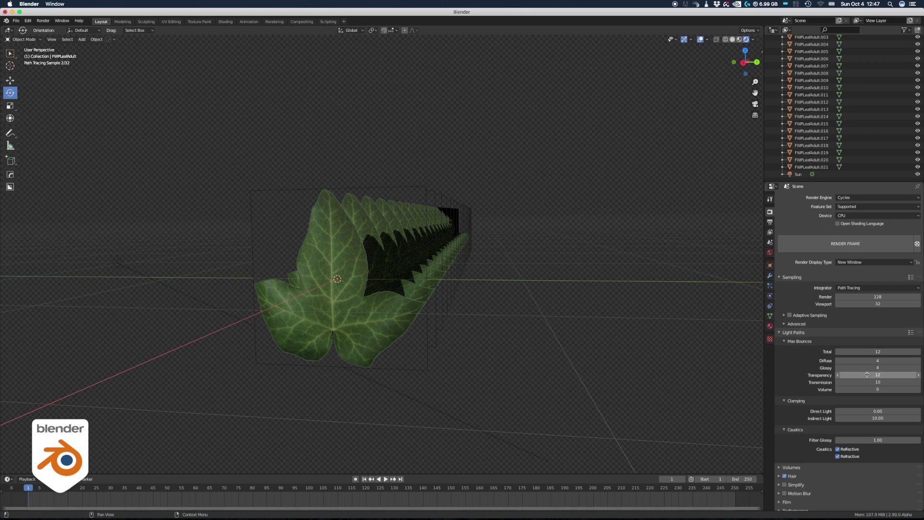
click(867, 375)
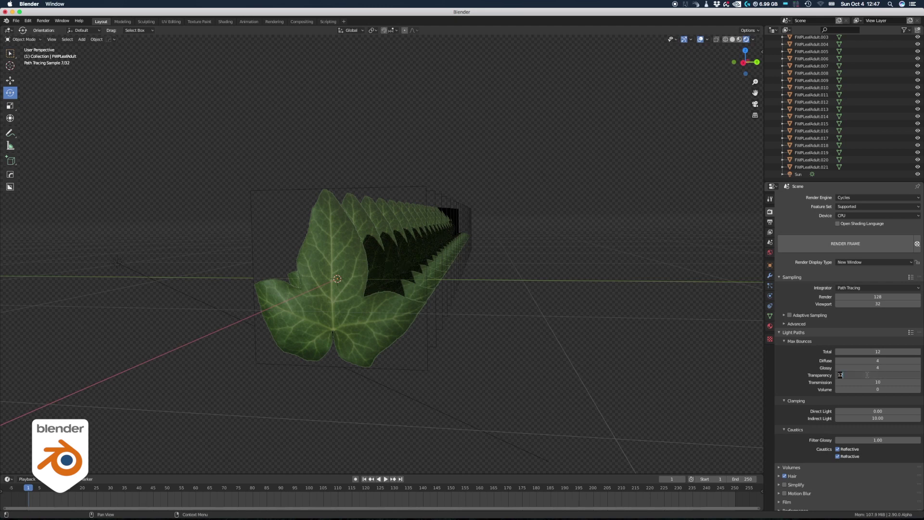
text(20)
key(Return)
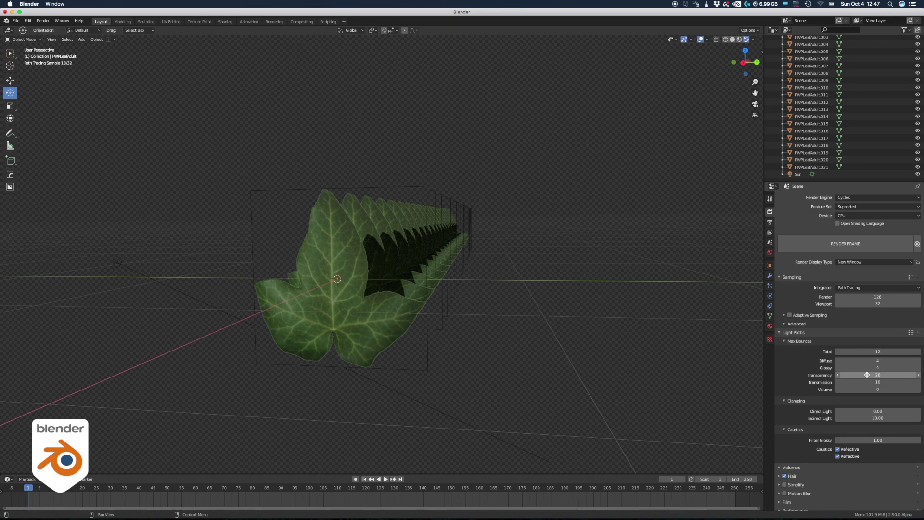
click(866, 376)
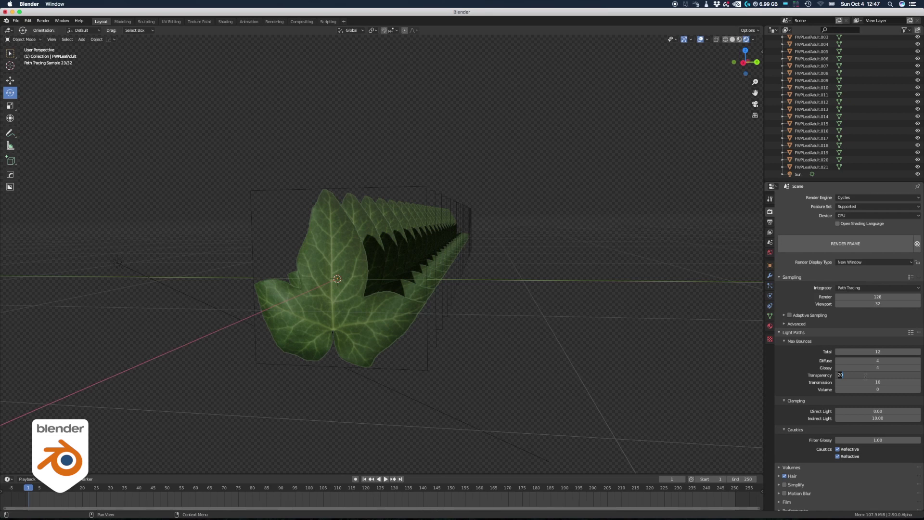
text(6)
key(Return)
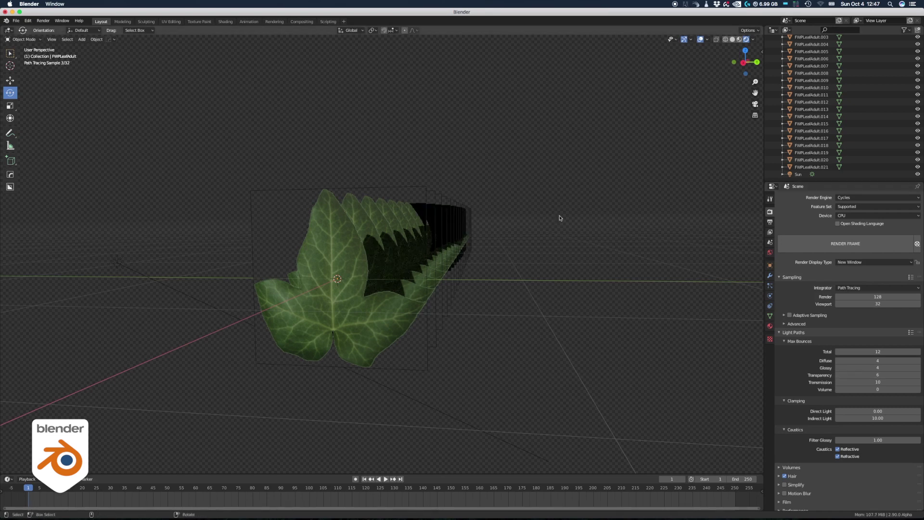